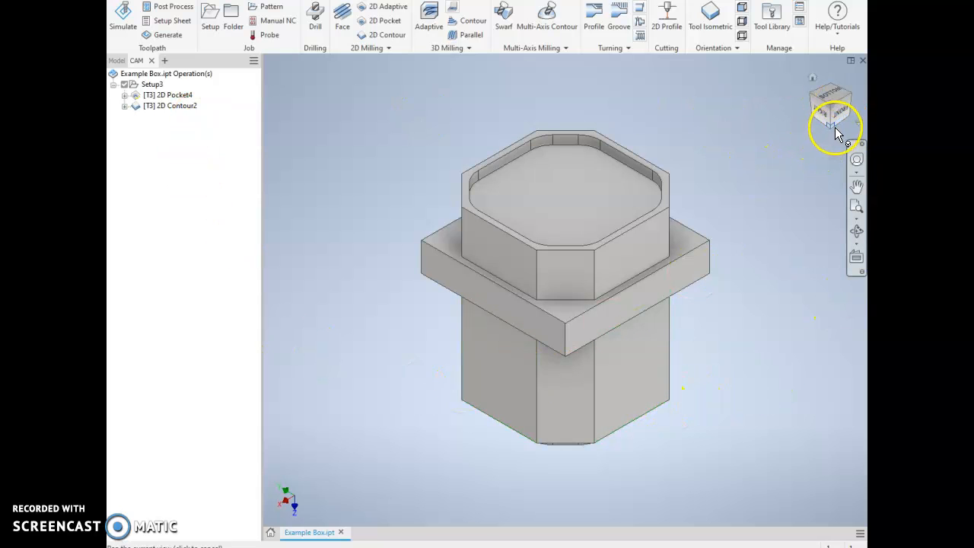
Step: Preview the toolpaths of the 2D Pocket4 and 2D Contour2 operations in Setup3
left_click(149, 84)
left_click(152, 96)
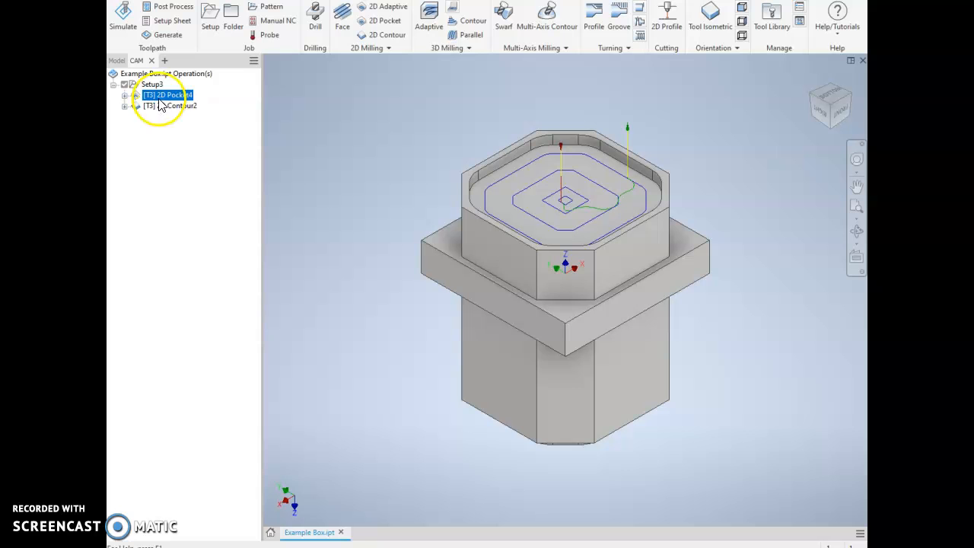
left_click(158, 107)
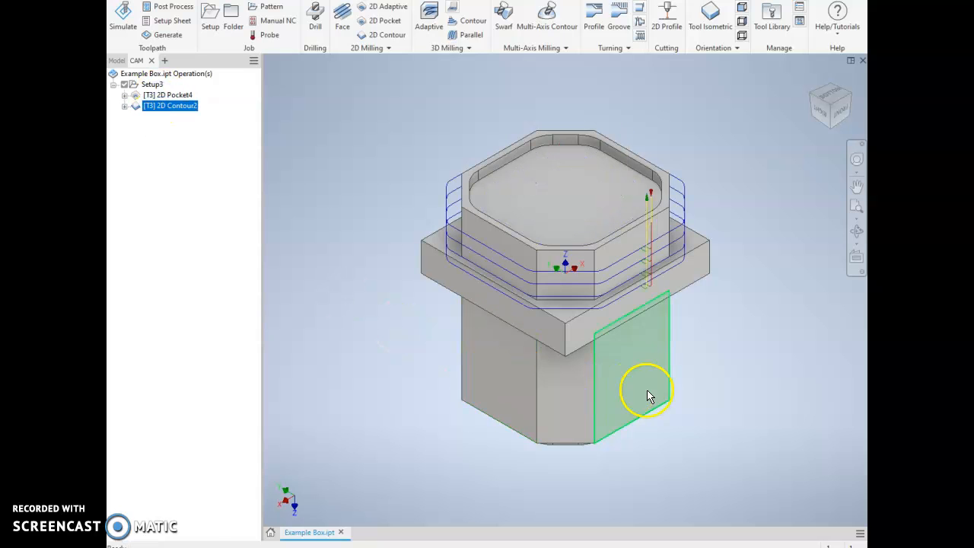
Step: Turn the box model over and examine its open, hollow end and the outer walls above the flange
left_click(832, 127)
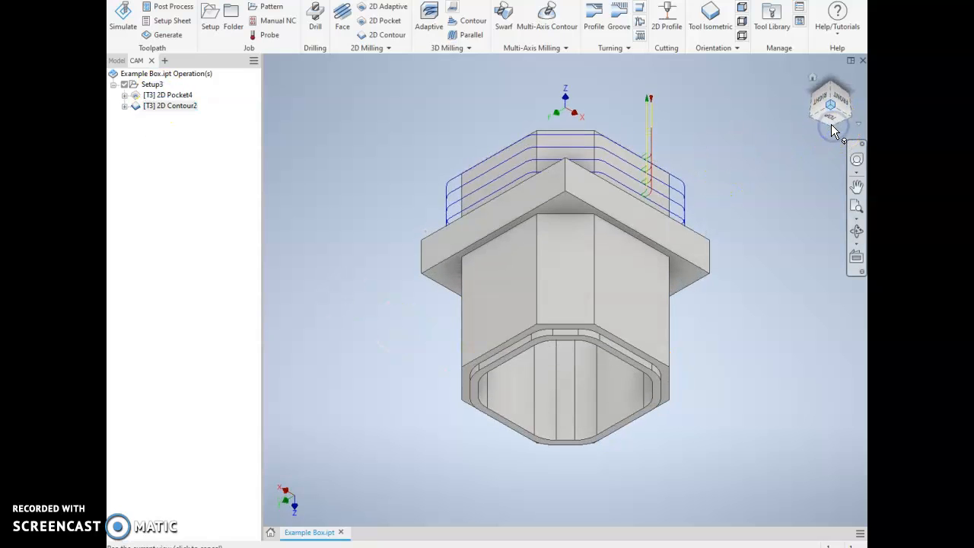
left_click(830, 118)
left_click(826, 123)
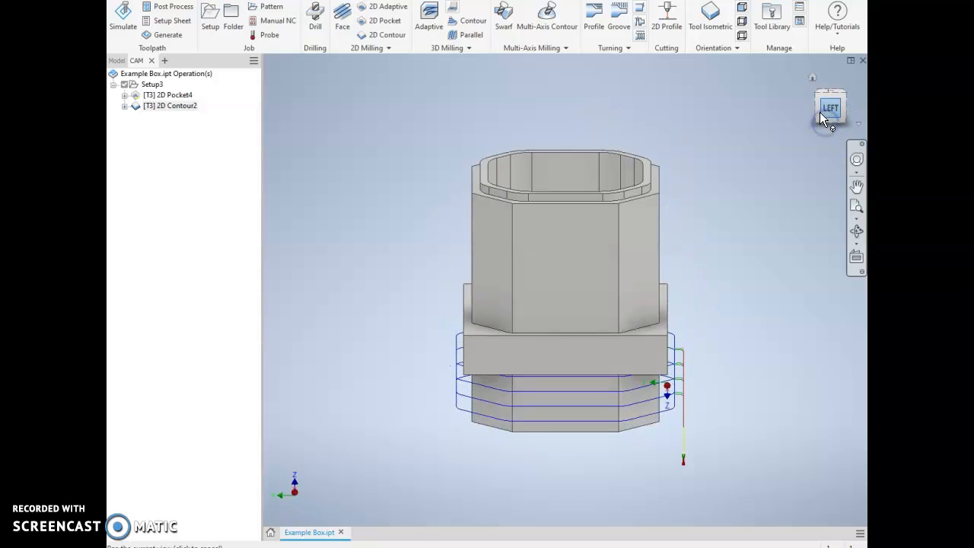
left_click(815, 93)
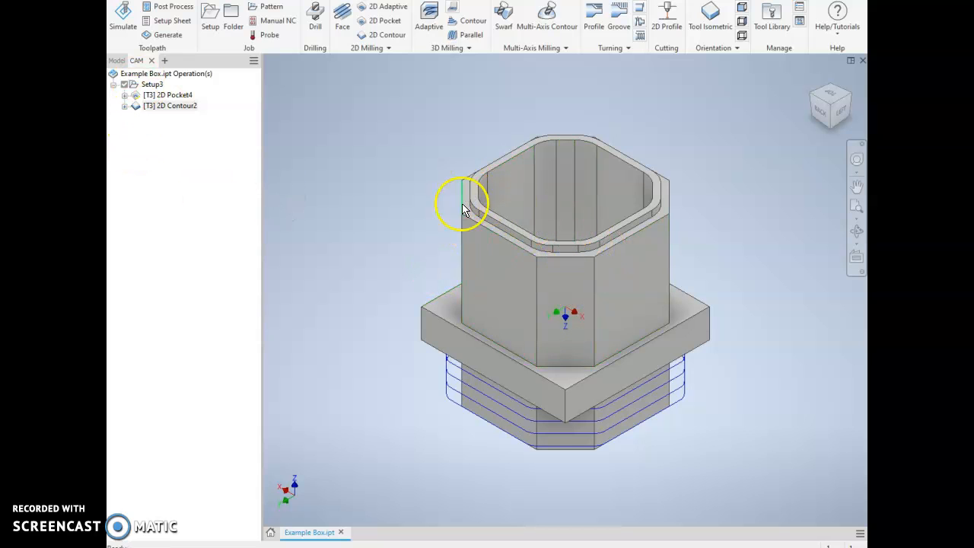
left_click(467, 326)
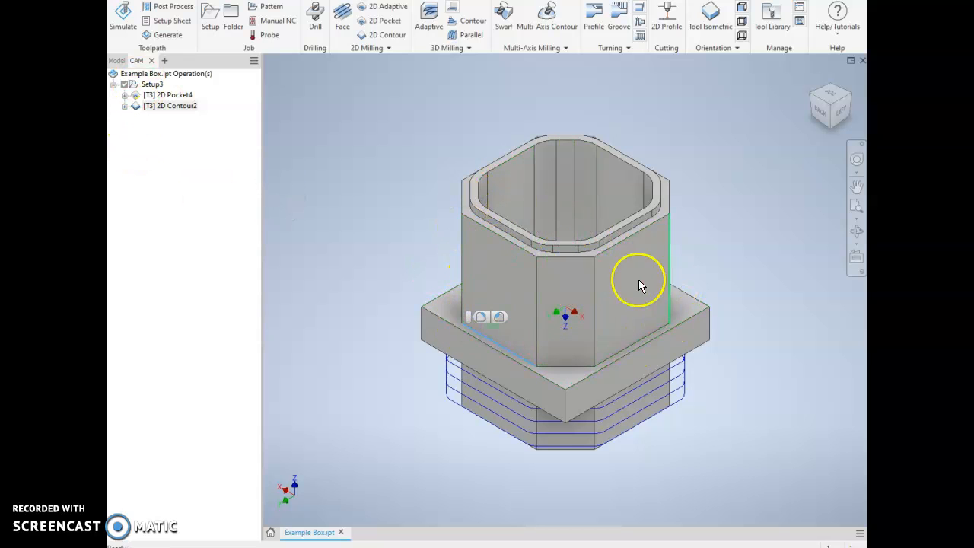
scroll(601, 244, "up", 5)
left_click(594, 271)
scroll(593, 270, "down", 5)
left_click(570, 226)
left_click(565, 266)
left_click(598, 250)
left_click(667, 213)
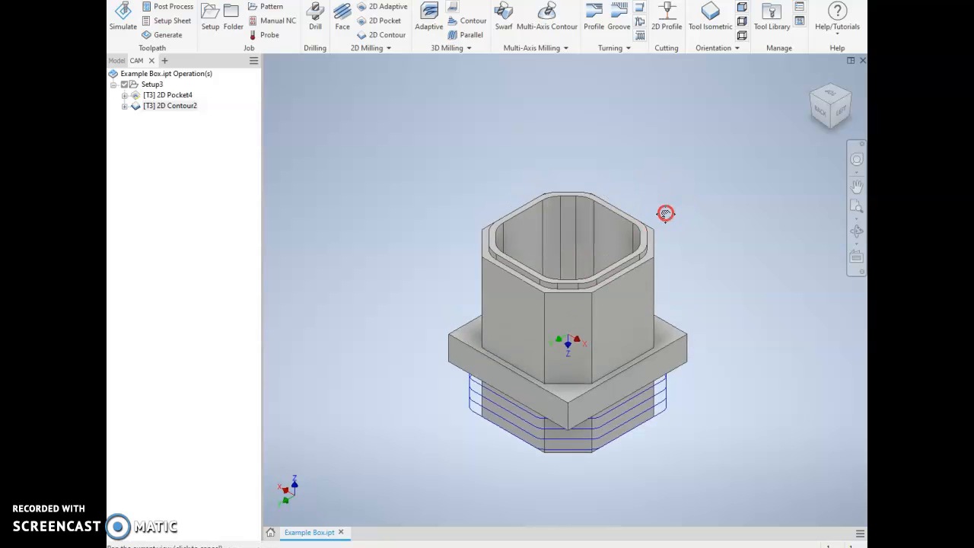
mouse_move(827, 108)
left_mouse_down()
mouse_move(824, 146)
mouse_move(826, 100)
left_mouse_up()
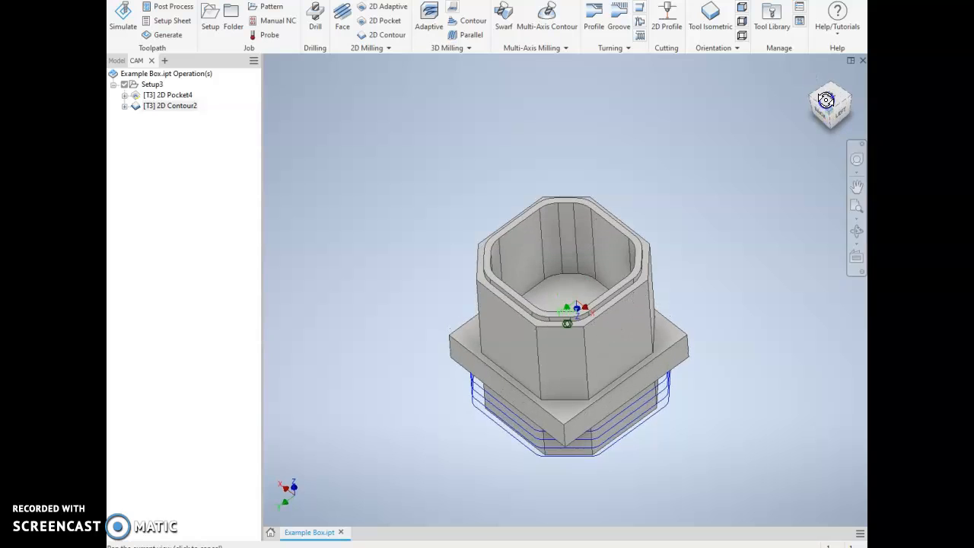
Step: Open the Post Process settings for the whole of Setup3
left_click(182, 189)
left_click(151, 84)
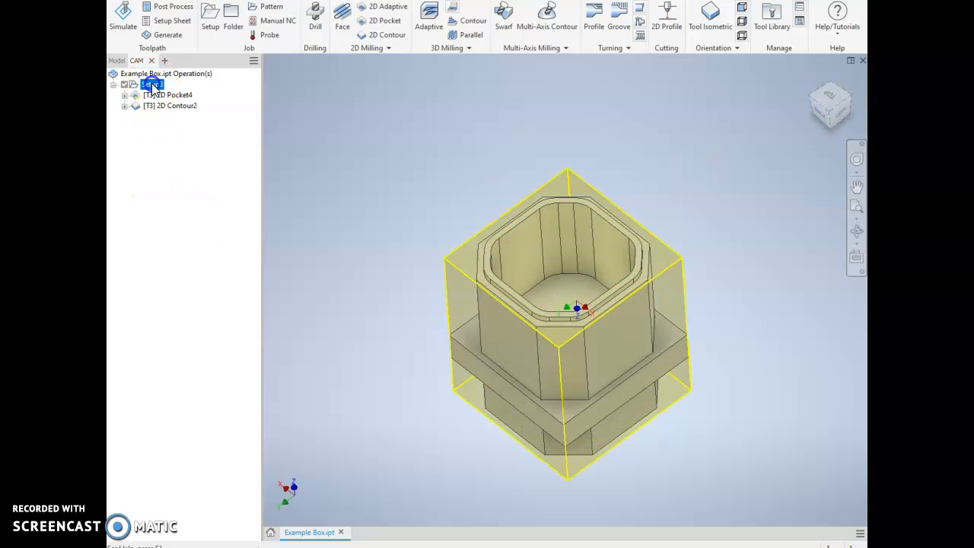
left_click(149, 147)
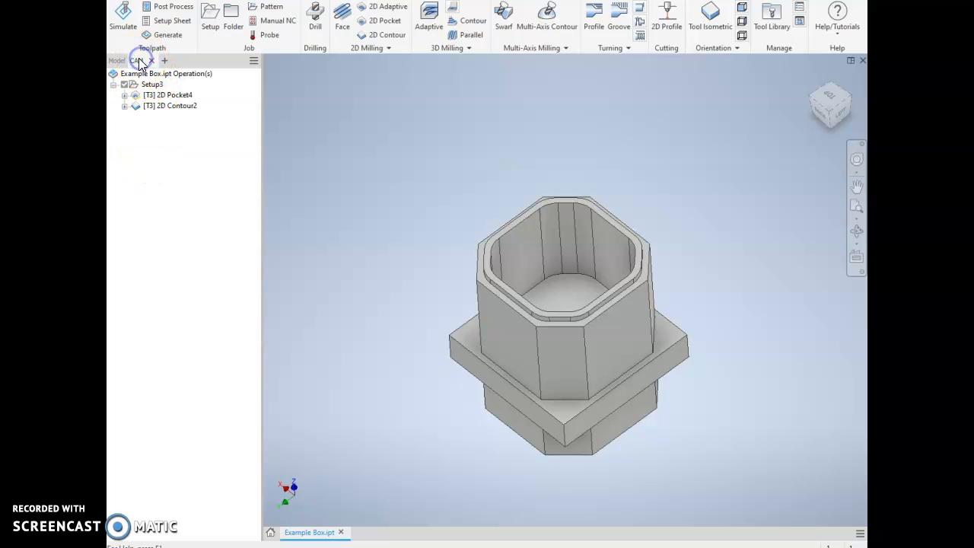
left_click(151, 84)
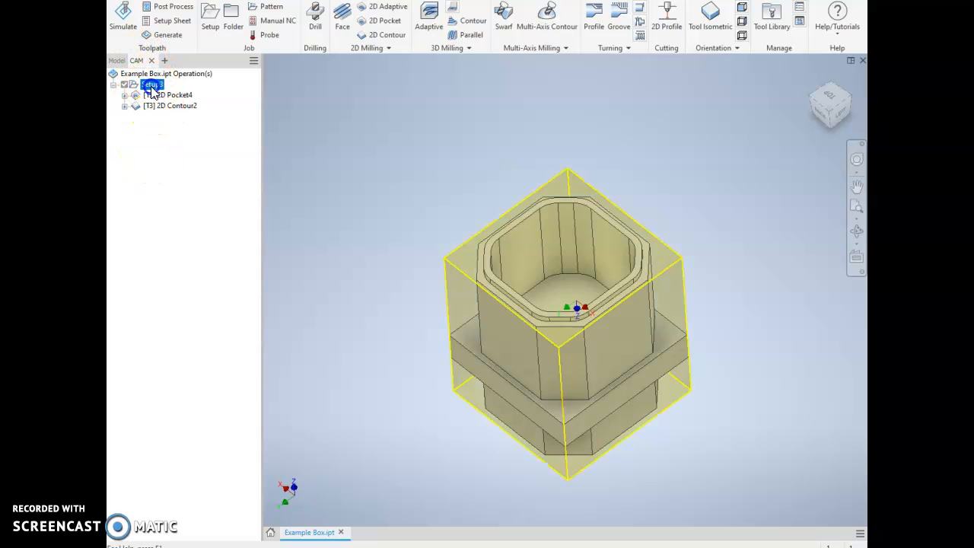
left_click(200, 133)
left_click(150, 86)
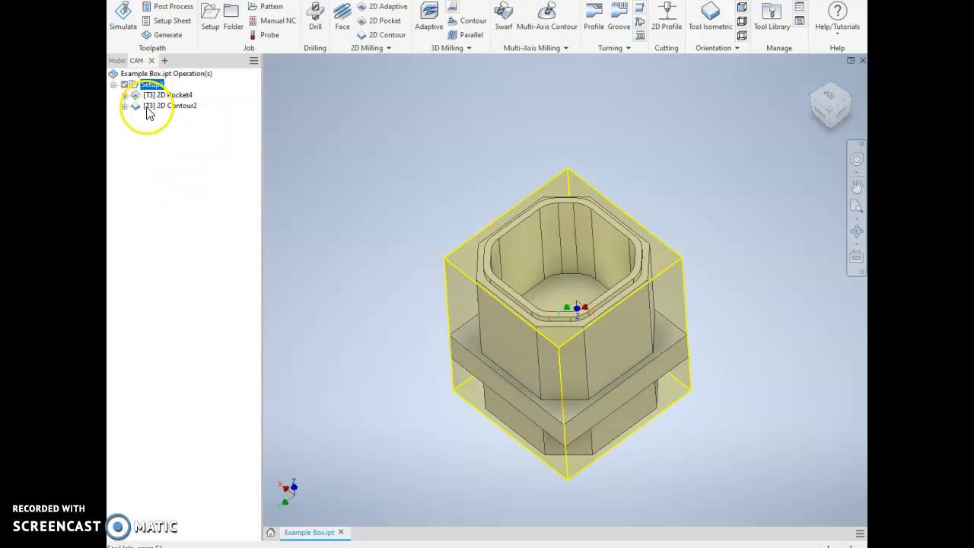
left_click(177, 7)
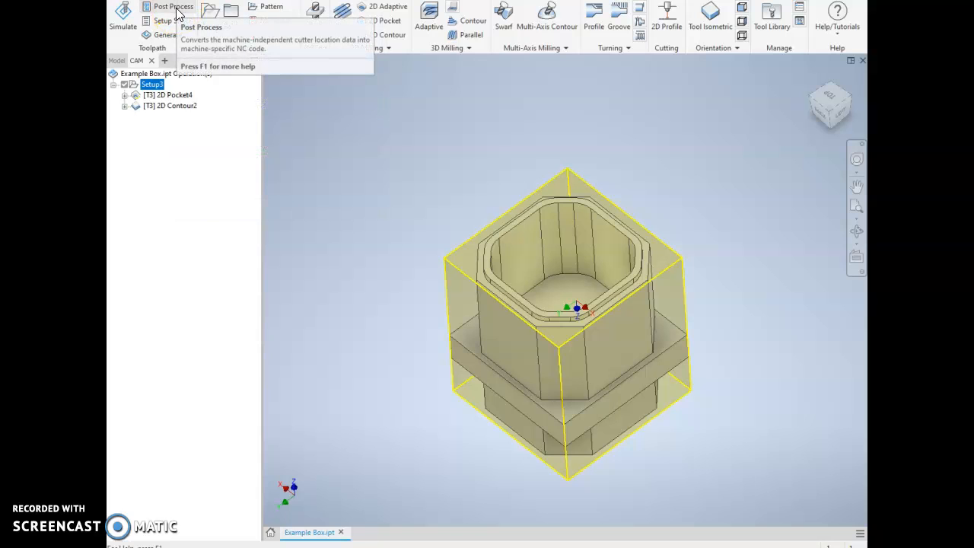
left_click(176, 10)
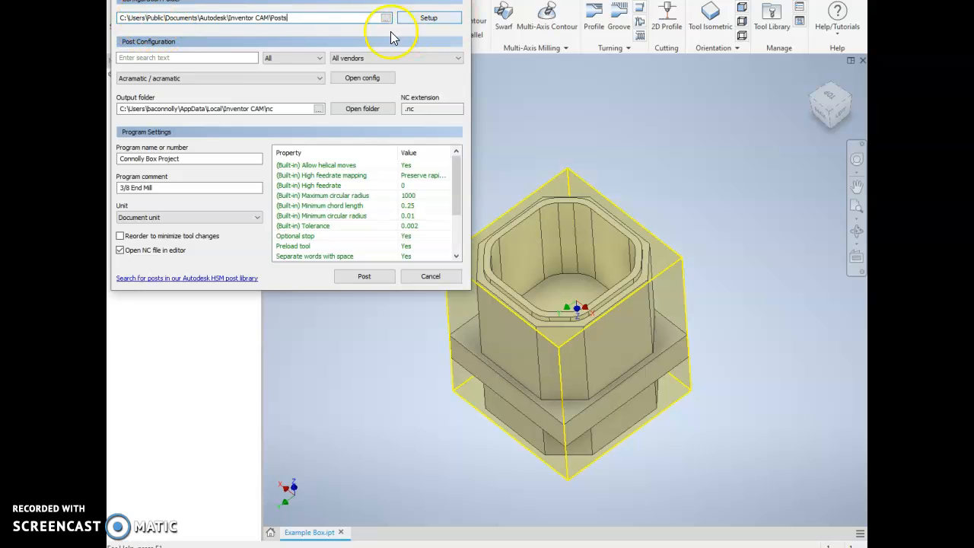
Step: Choose Intelitek / intelitek as the post processor configuration
left_click(191, 57)
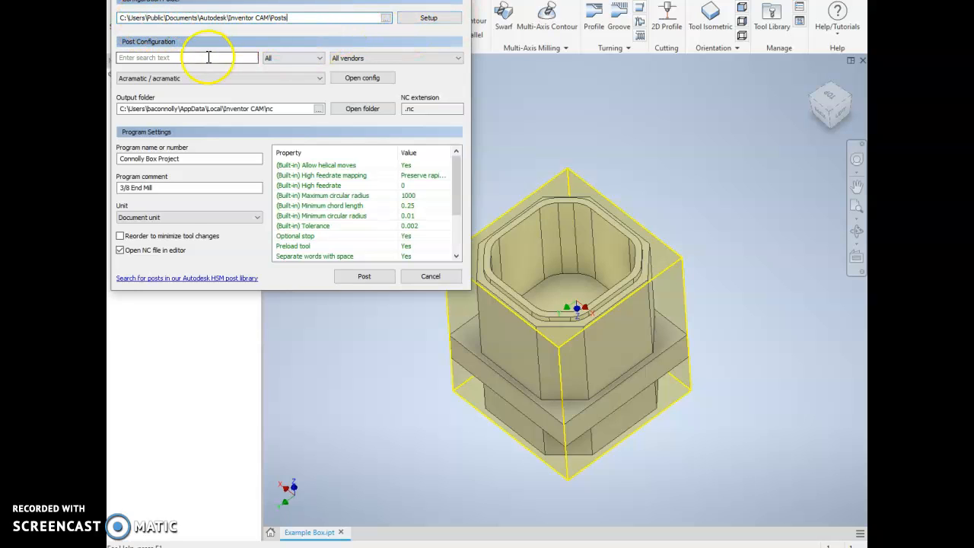
left_click_drag(318, 0, 327, 46)
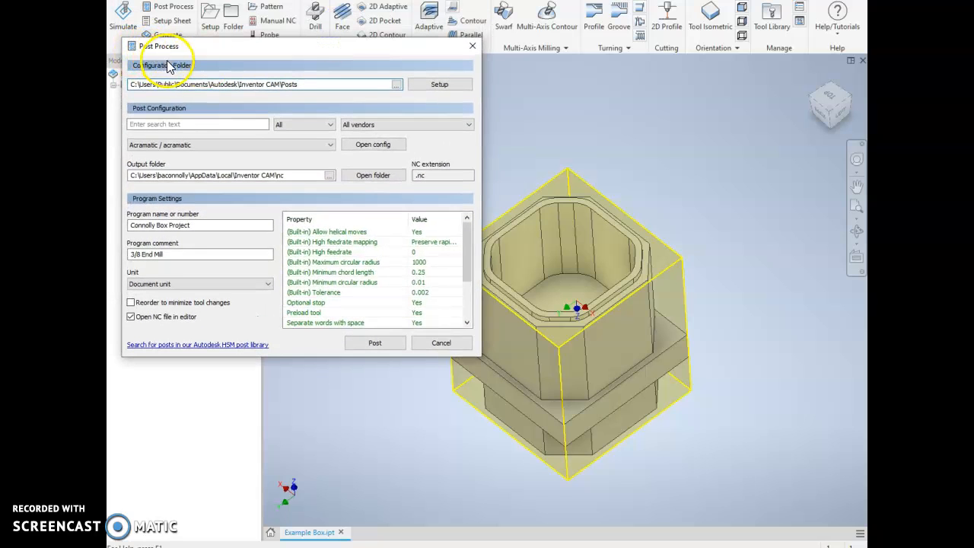
left_click(311, 83)
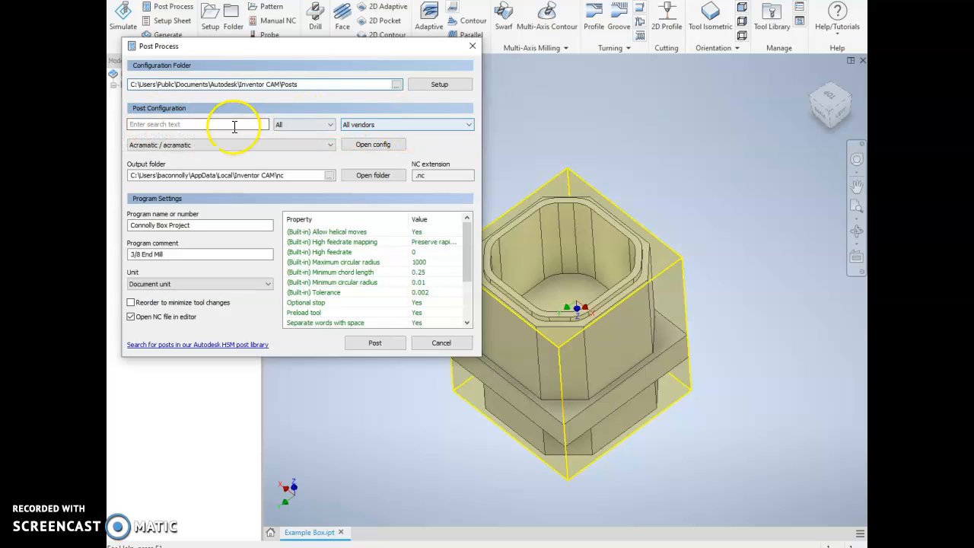
left_click(177, 146)
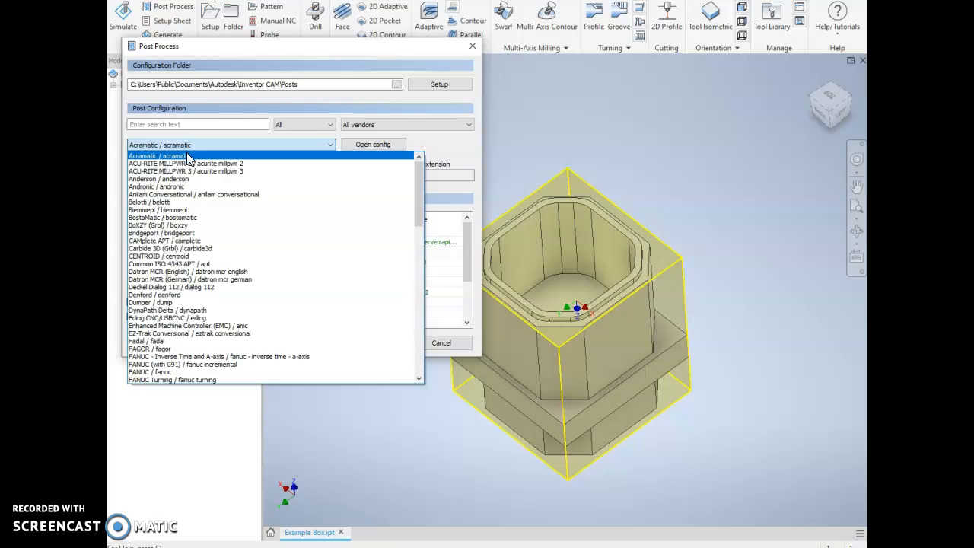
scroll(234, 238, "down", 2)
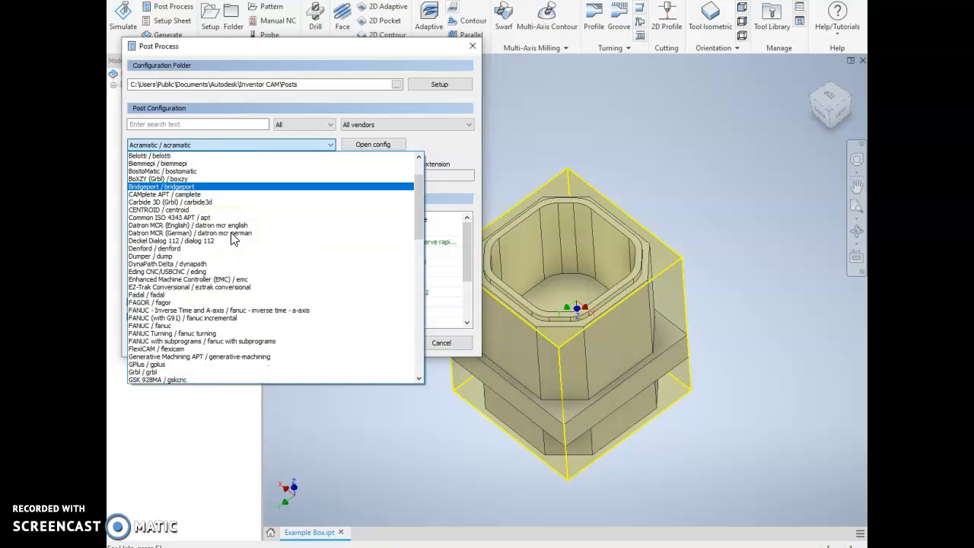
scroll(236, 244, "down", 5)
scroll(238, 252, "down", 1)
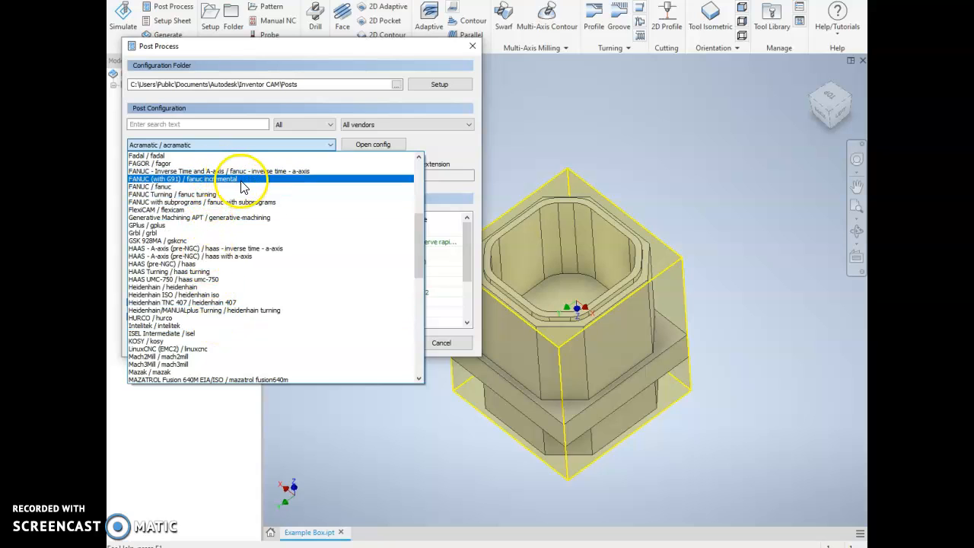
left_click(218, 327)
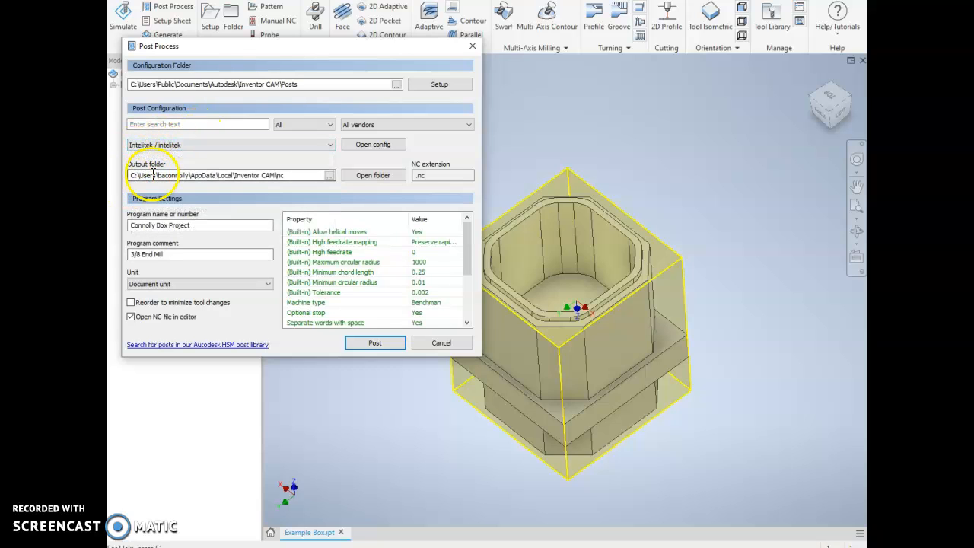
Step: Review the post processor choice, output folder, program name and program comment in the Post Process settings
left_click(280, 176)
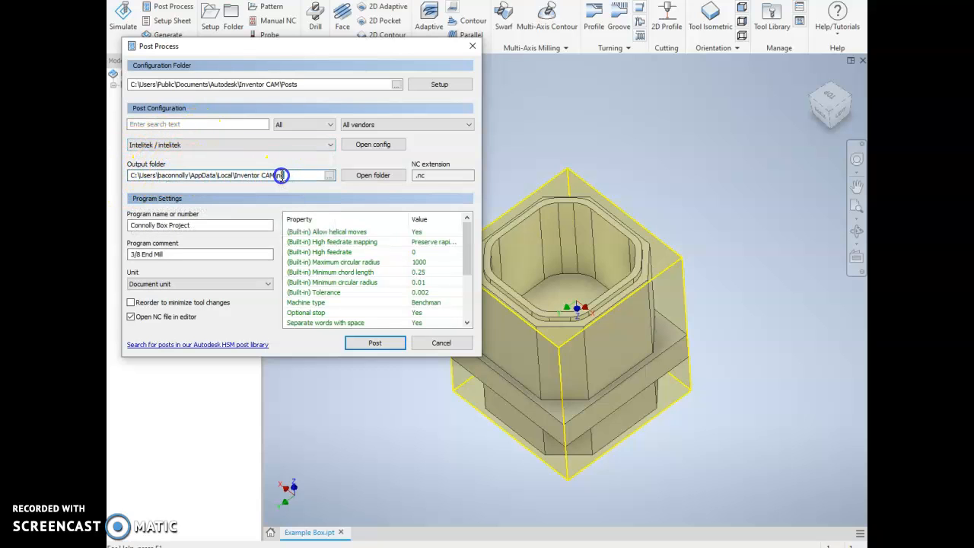
left_click_drag(277, 175, 241, 174)
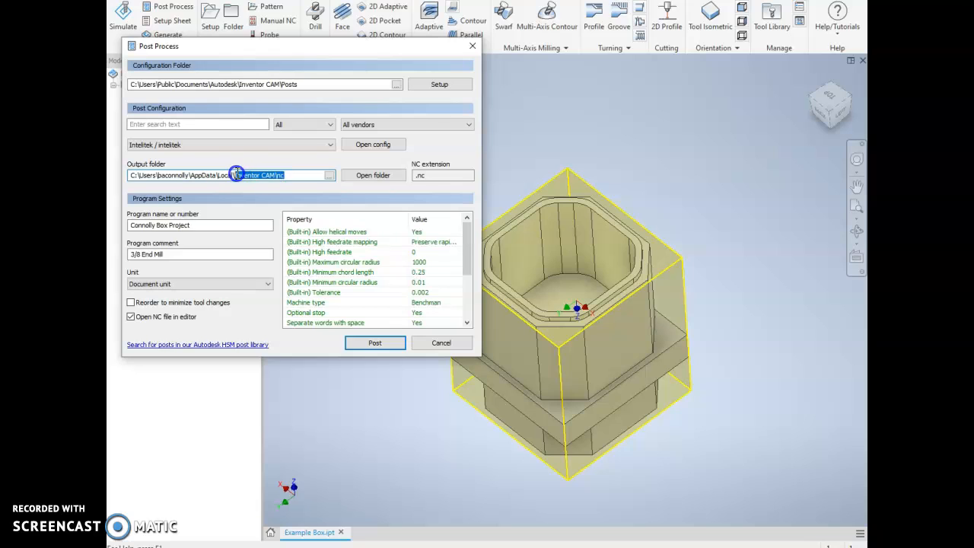
left_click(288, 177)
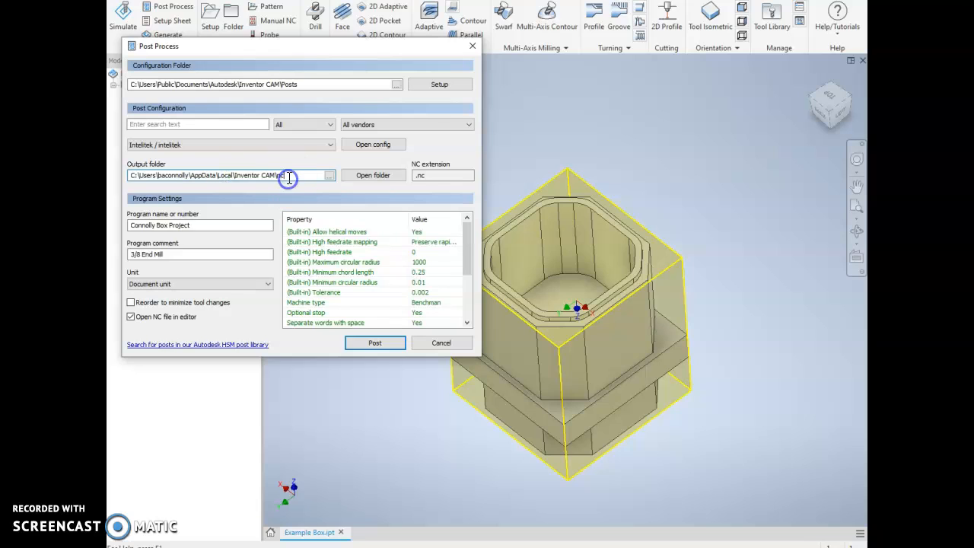
double_click(277, 176)
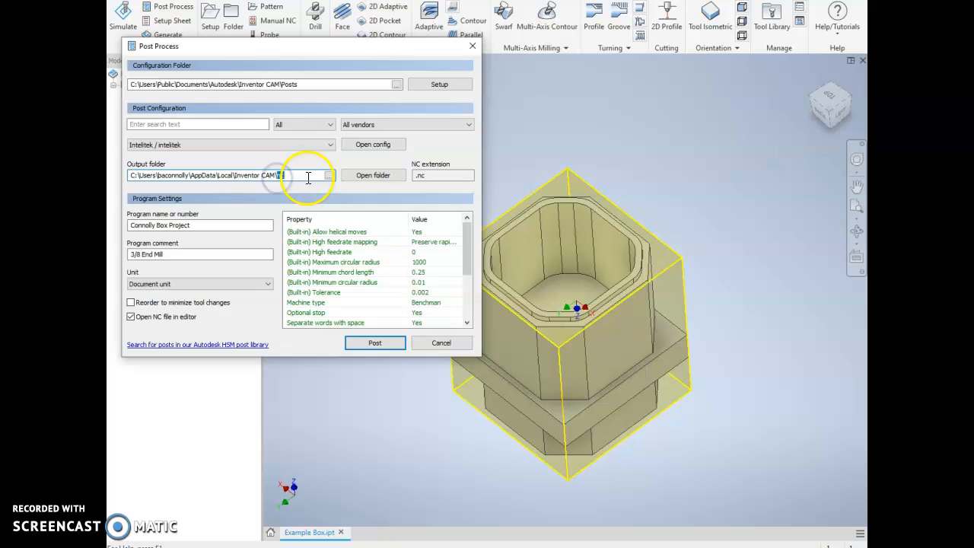
left_click(376, 176)
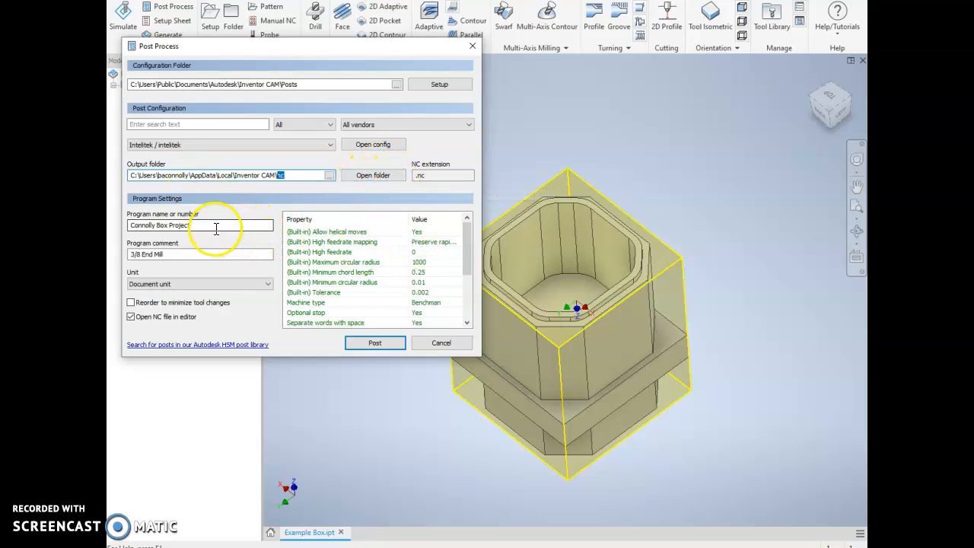
left_click_drag(210, 226, 131, 225)
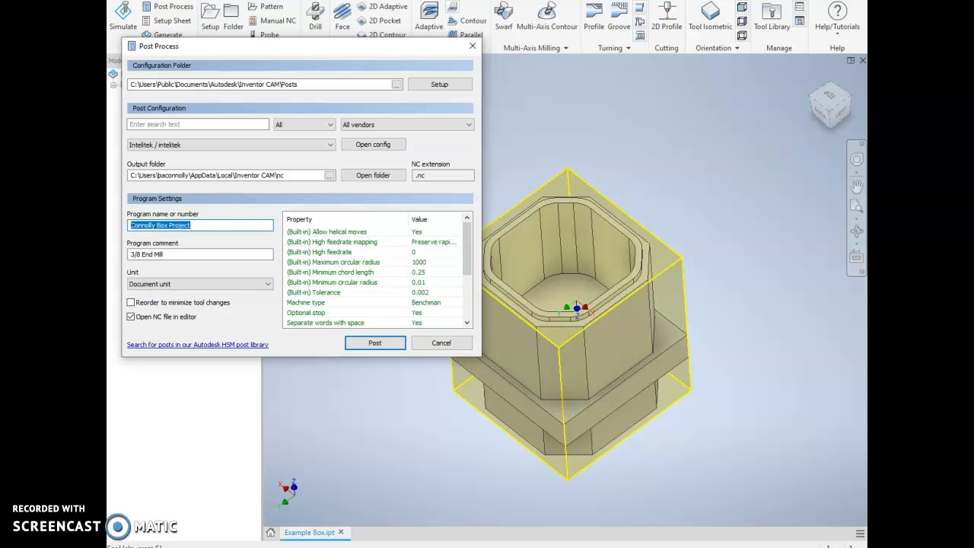
left_click_drag(220, 226, 129, 254)
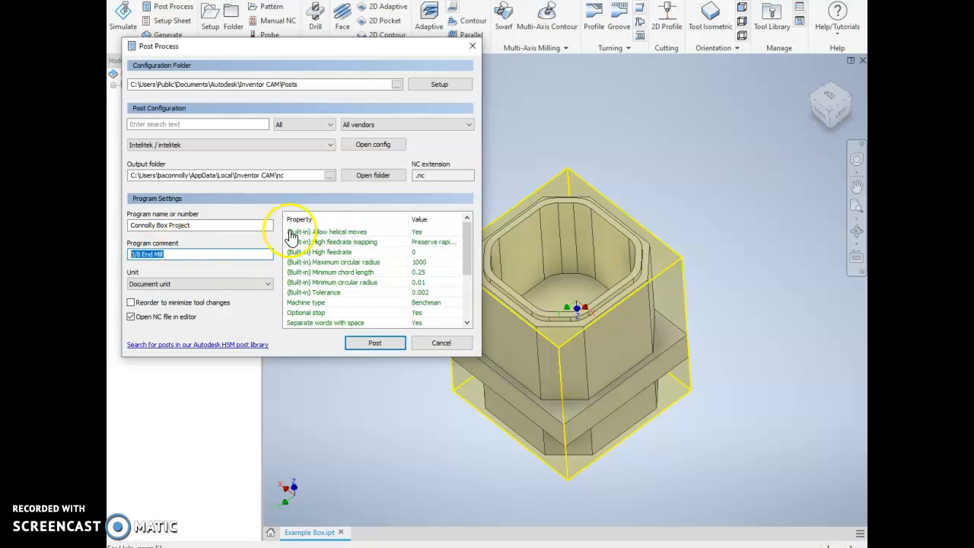
left_click_drag(311, 46, 327, 82)
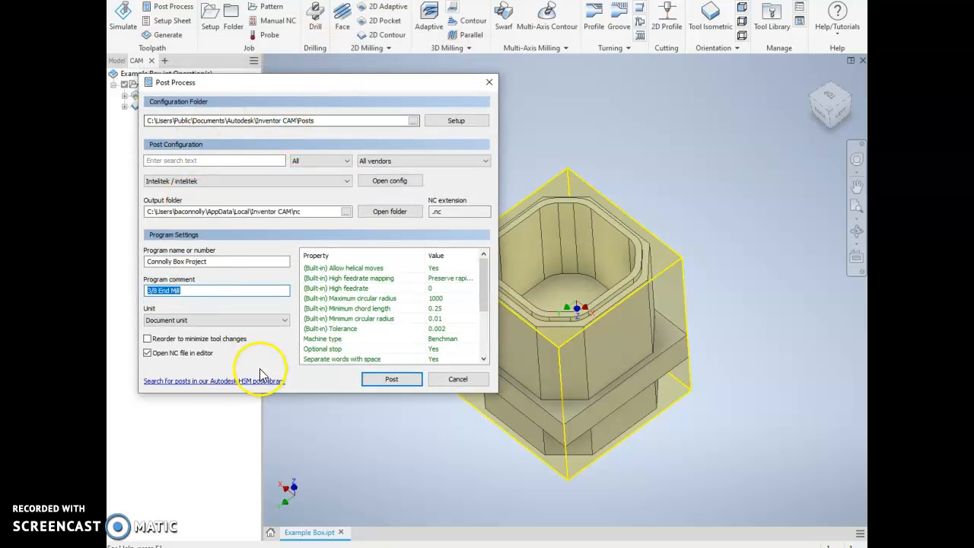
left_click(176, 180)
left_click(176, 180)
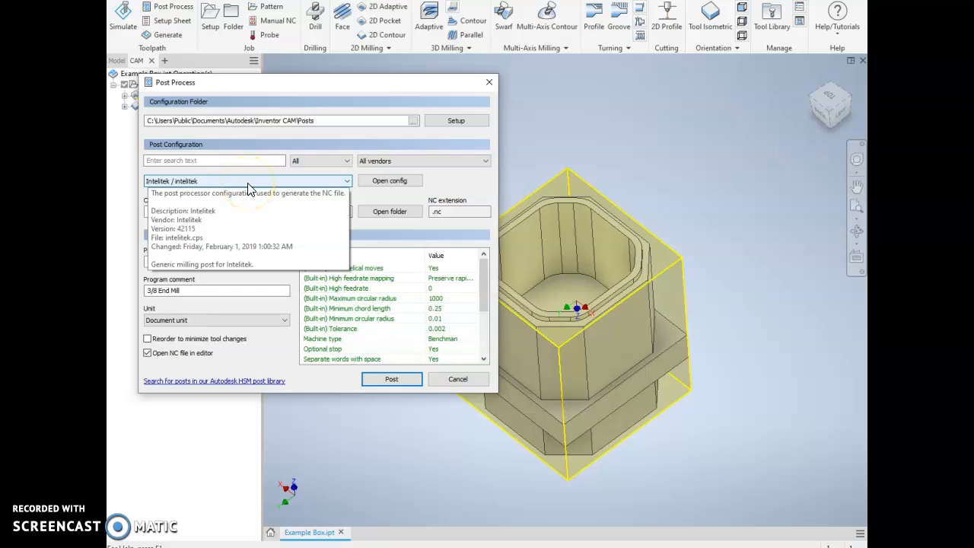
left_click(270, 306)
left_click_drag(222, 260, 115, 261)
left_click_drag(209, 292, 113, 290)
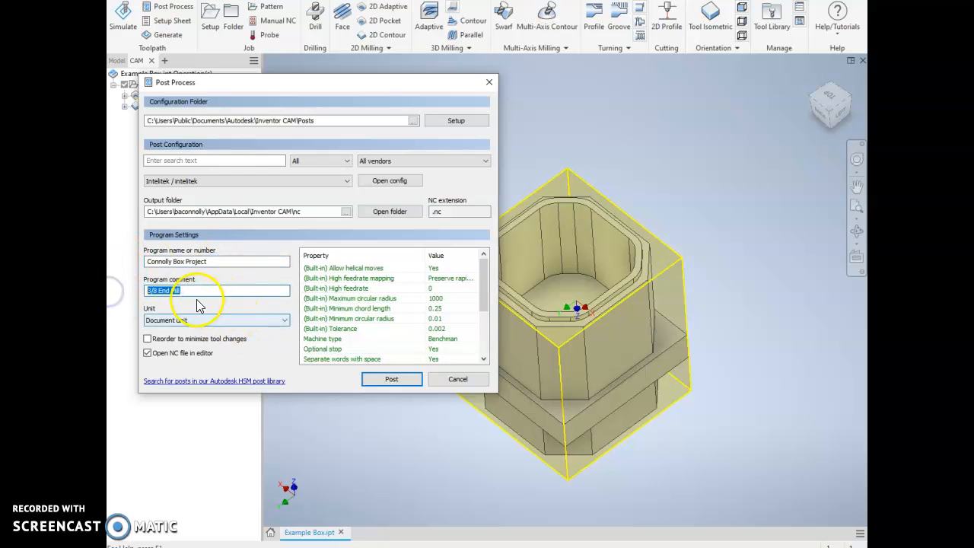
Step: Post the program and save the NC file in the Inventor CAM nc folder under its preset project name
left_click(389, 381)
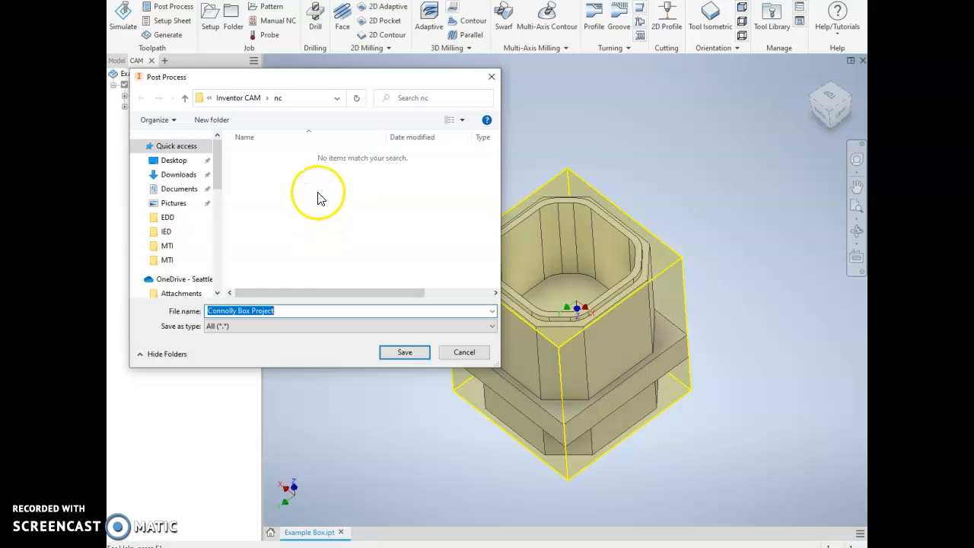
left_click(398, 351)
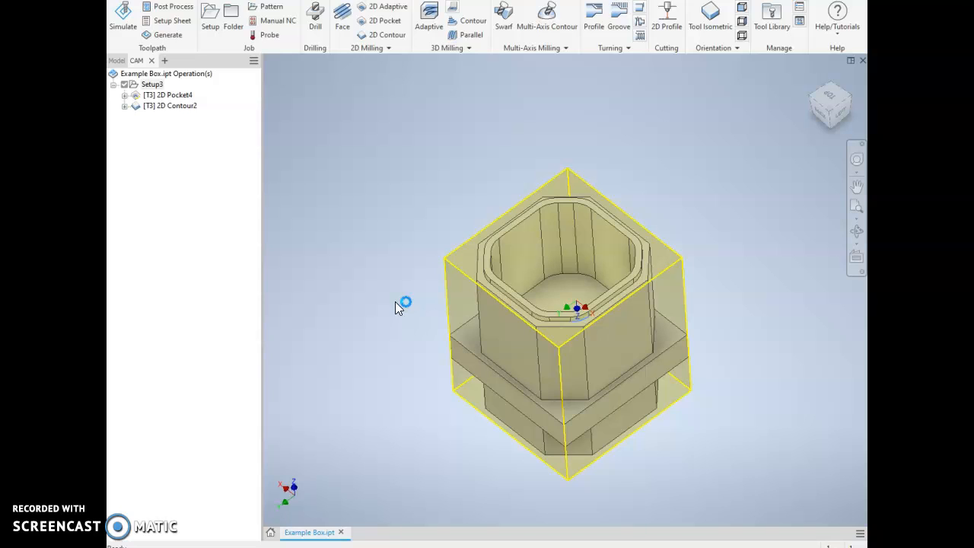
left_click(439, 290)
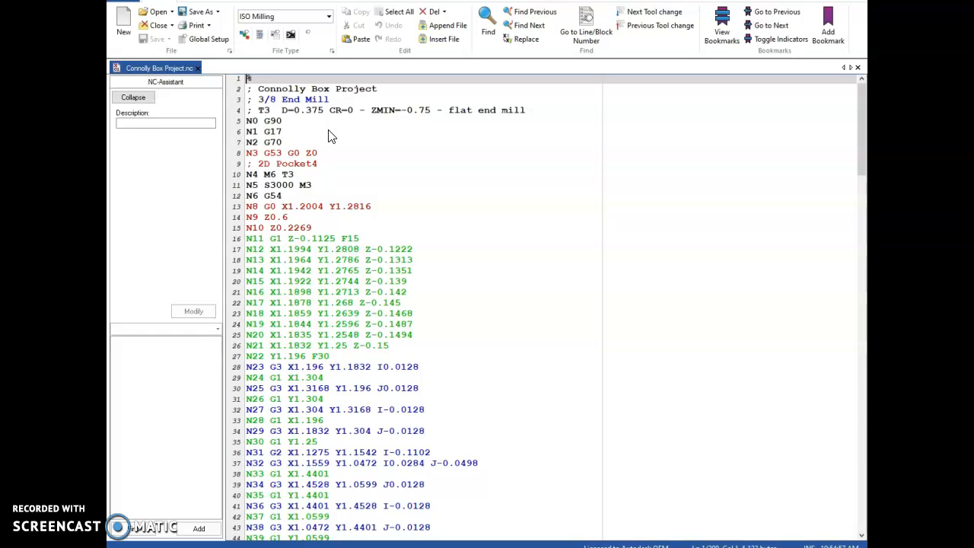
Step: Comment out the N3 G53 G0 Z0 block near the program's start by putting a semicolon before it
left_click(250, 155)
left_click(248, 153)
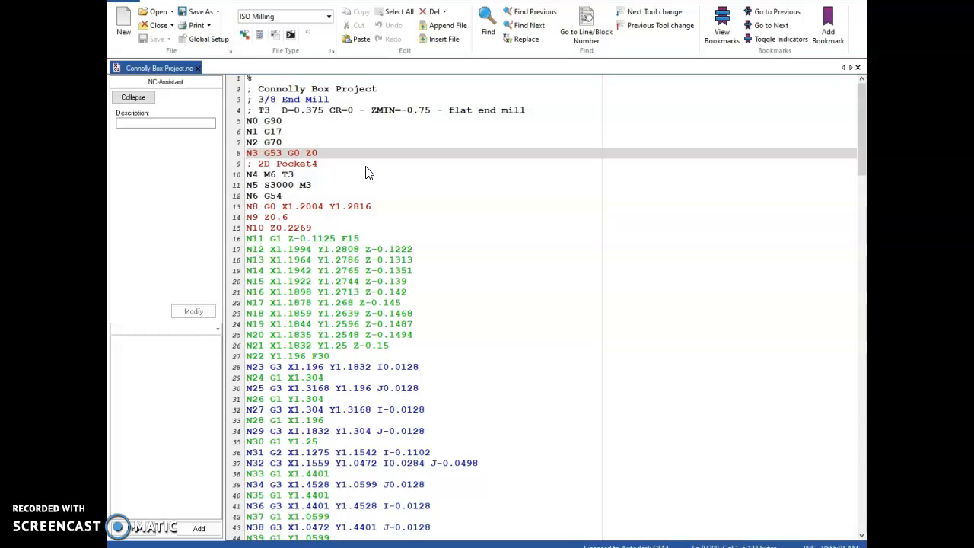
type(";")
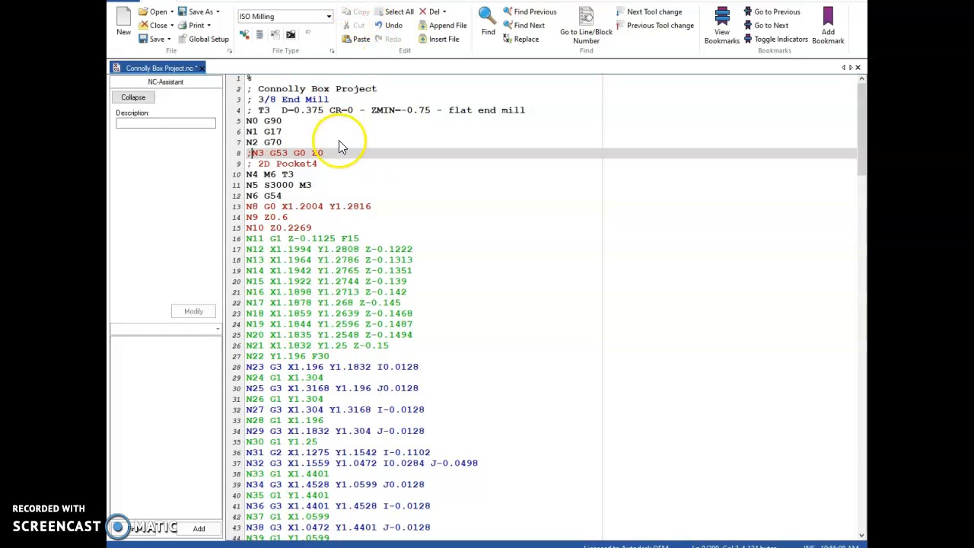
Step: Comment out the N202 G53 G0 Z0 block just before the M30 program end with a semicolon and return to the program's start
scroll(333, 143, "down", 8)
scroll(334, 150, "down", 20)
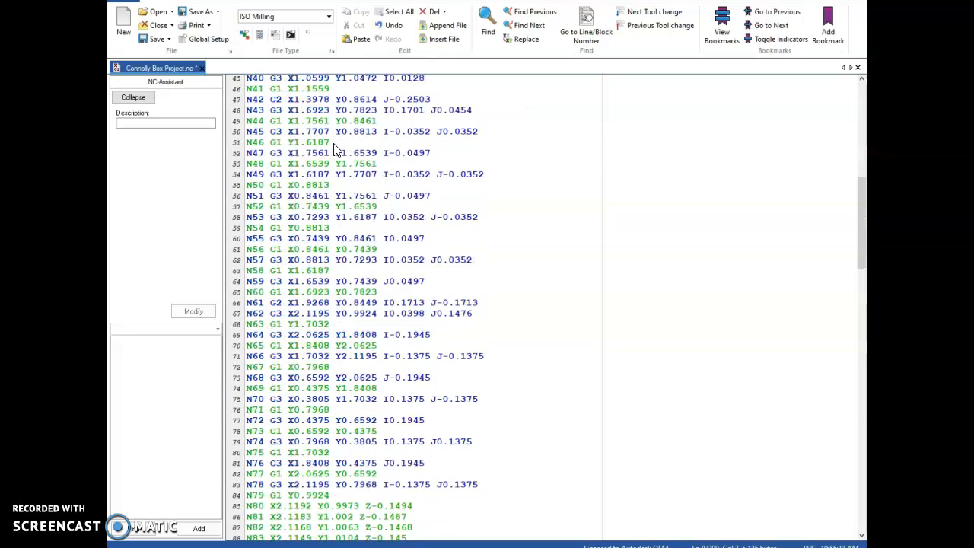
scroll(337, 150, "down", 20)
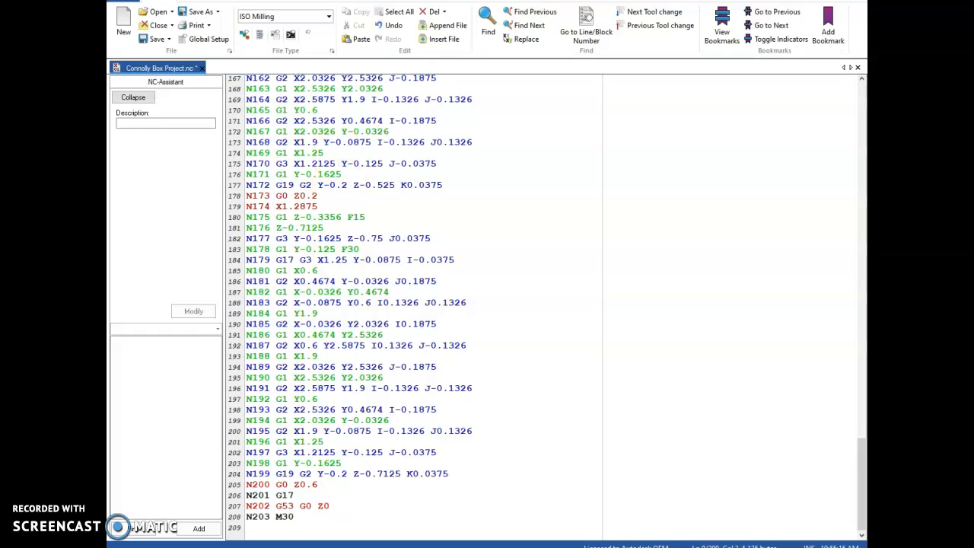
left_click(248, 507)
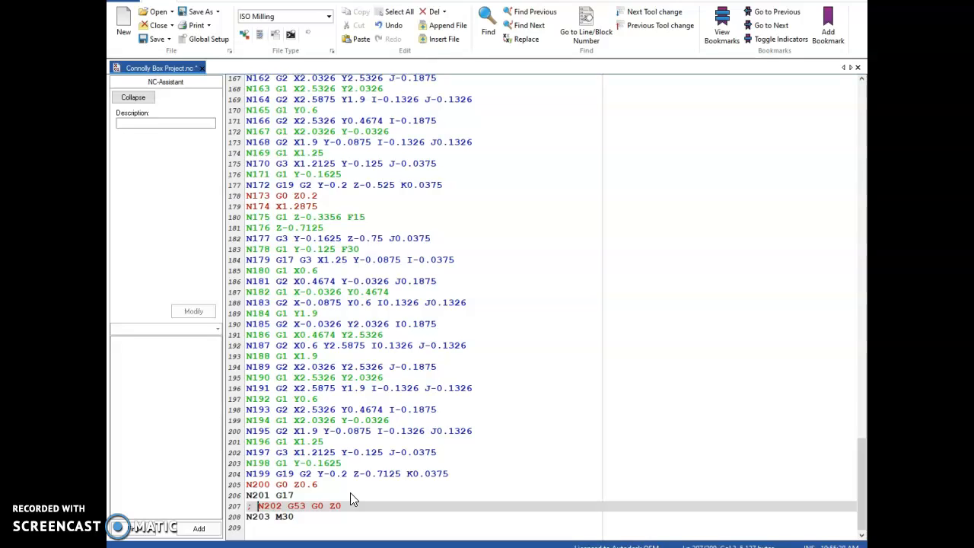
scroll(425, 441, "up", 20)
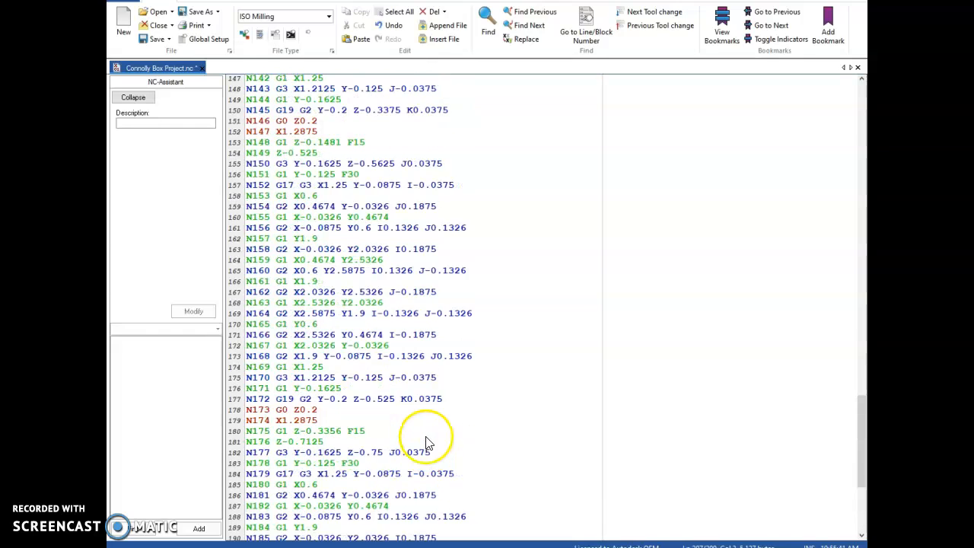
scroll(426, 435, "up", 20)
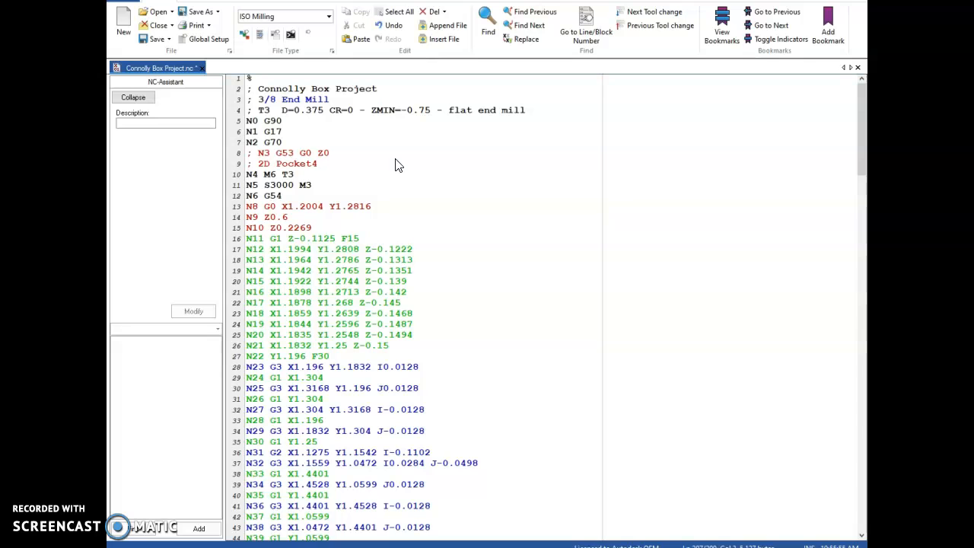
Step: Switch back to Inventor and examine the box model, its stock and the Setup3 origin from below and from above
left_click(795, 1)
left_click(654, 430)
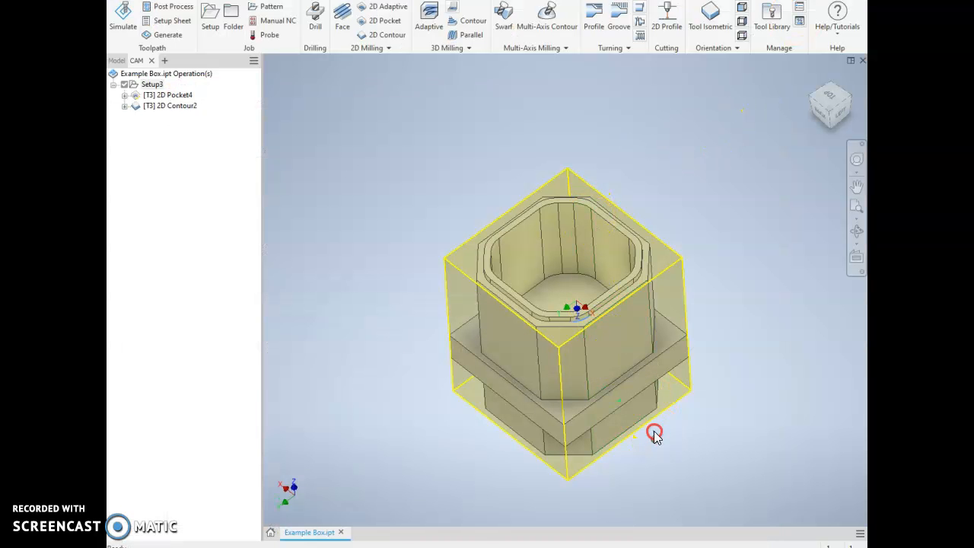
left_click(832, 128)
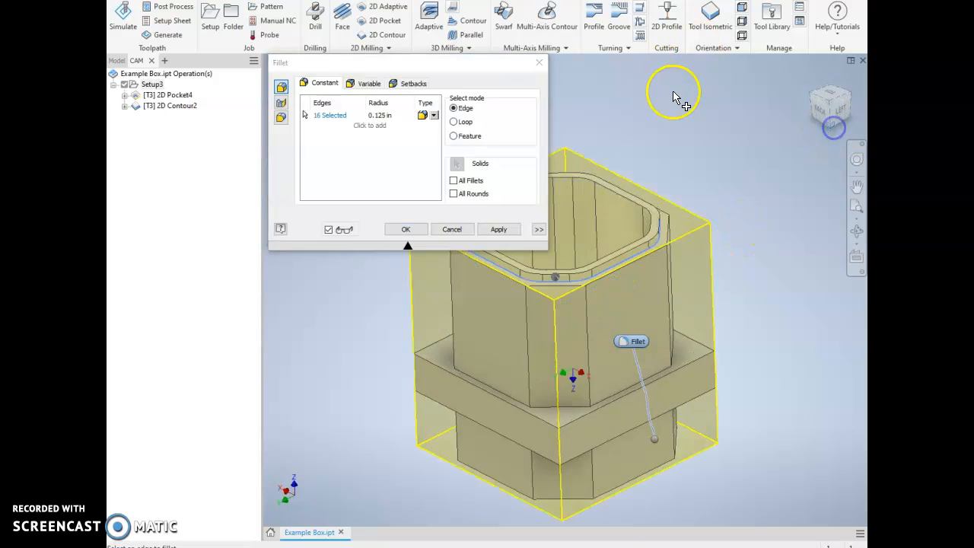
key("Escape")
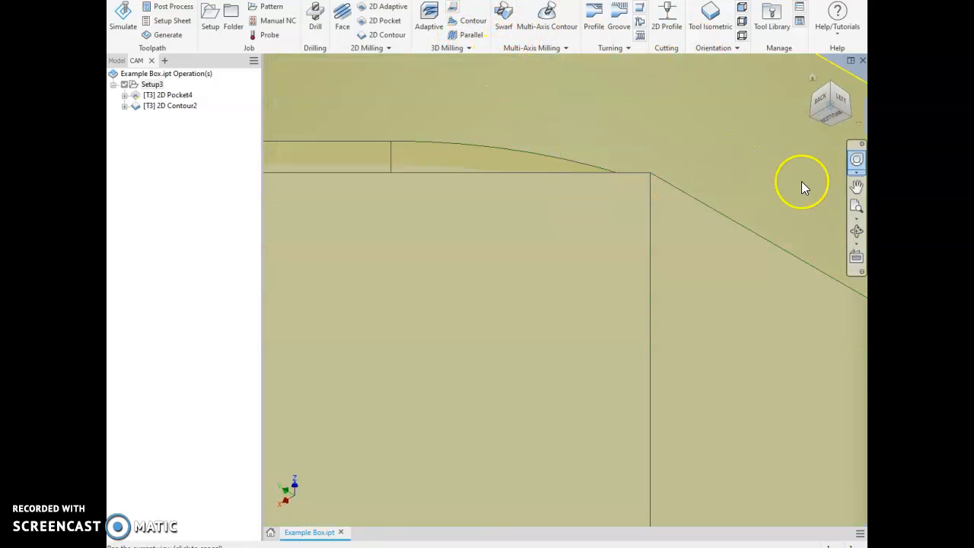
left_click(828, 124)
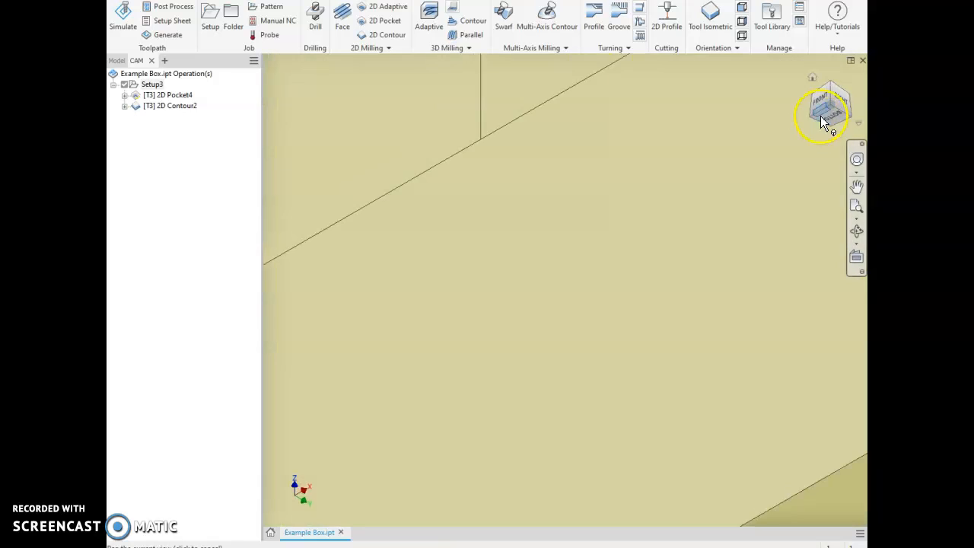
left_click(831, 128)
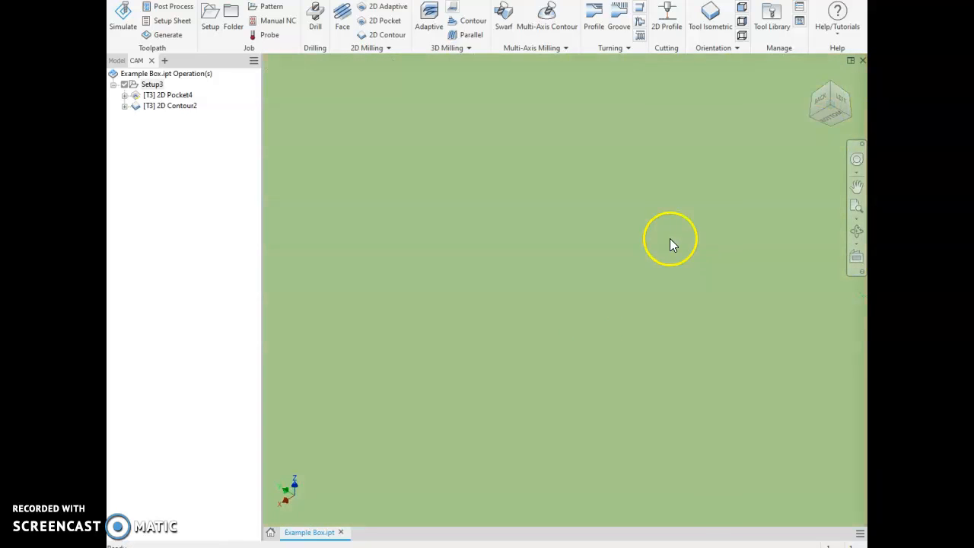
scroll(585, 339, "down", 10)
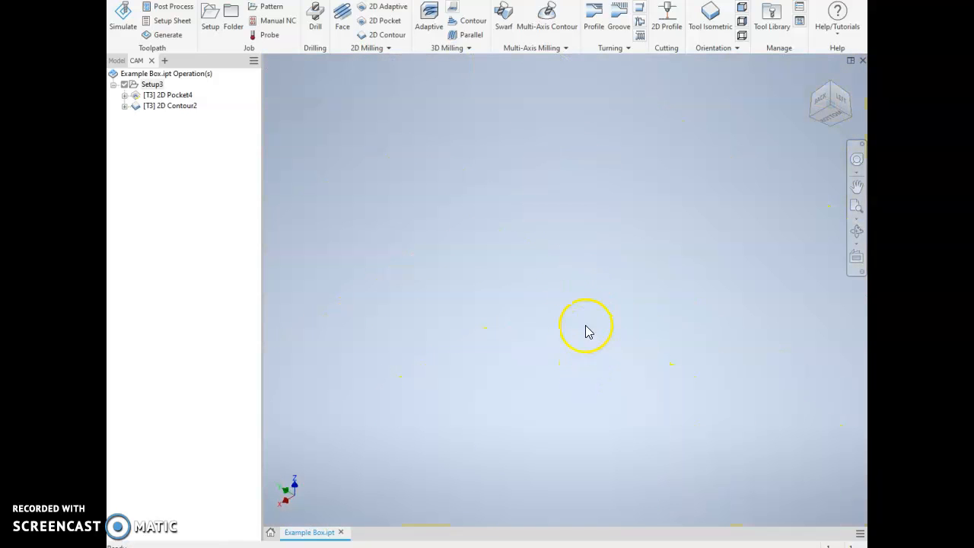
scroll(569, 248, "up", 8)
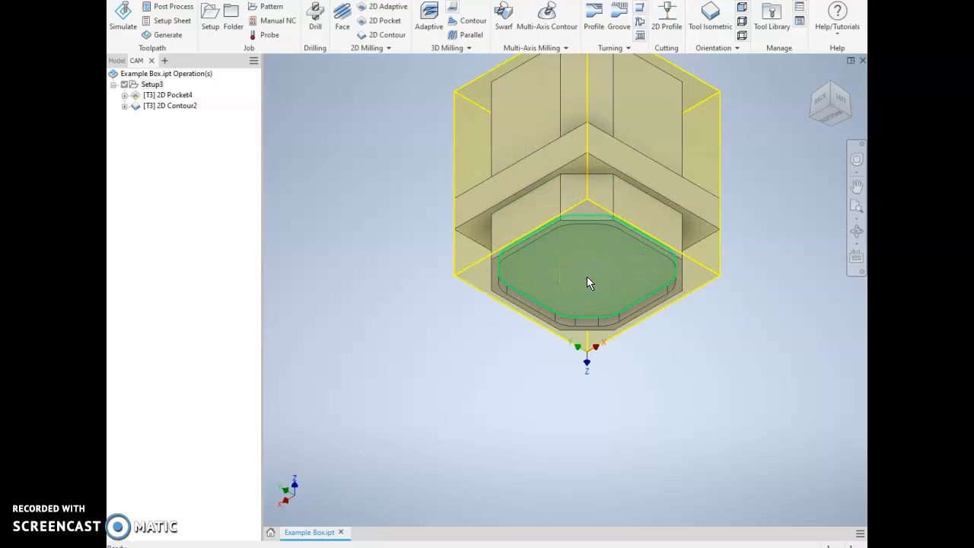
left_click(833, 90)
scroll(634, 289, "up", 10)
scroll(609, 305, "down", 3)
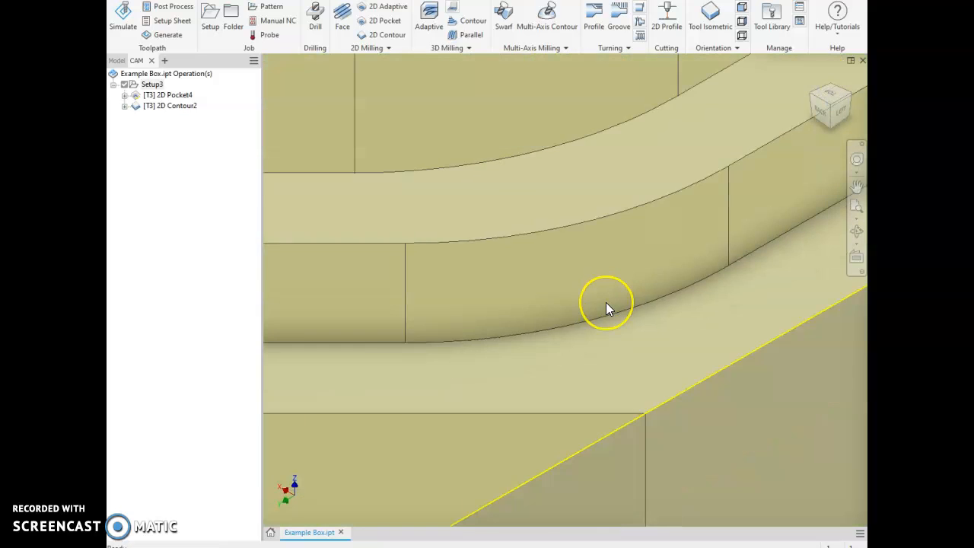
scroll(605, 302, "down", 10)
scroll(599, 343, "up", 8)
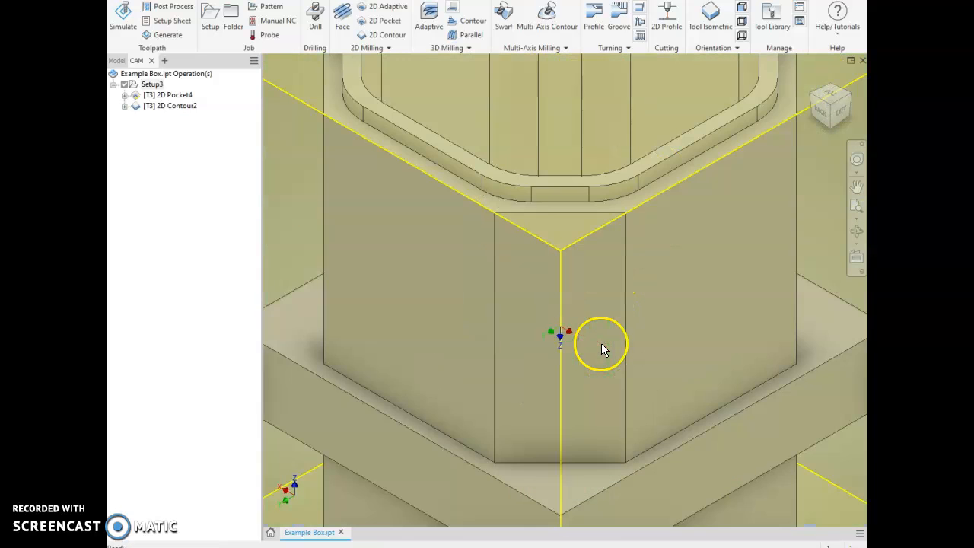
scroll(601, 343, "down", 5)
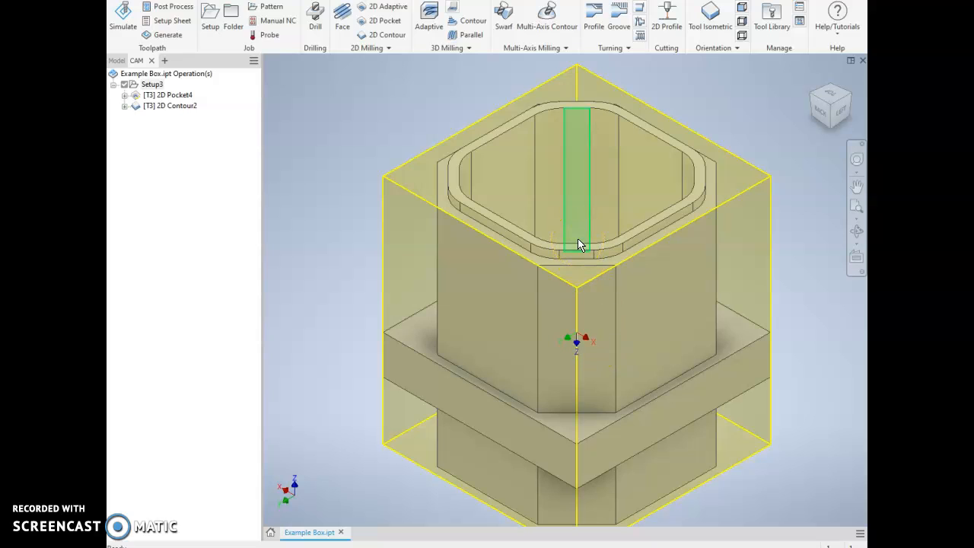
Step: Clear the selection on the model and start the toolpath simulation for the Setup3 operations
left_click(597, 259)
left_click(246, 165)
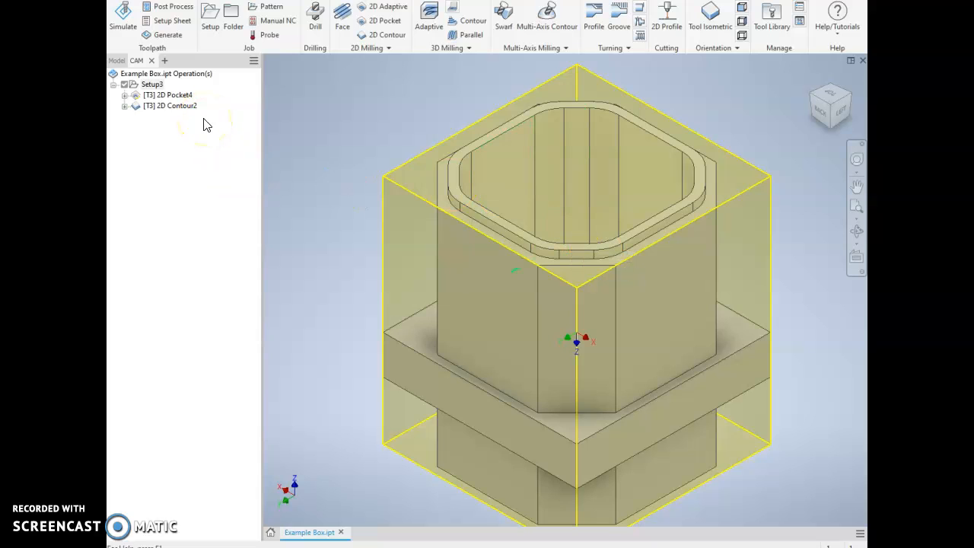
left_click(125, 30)
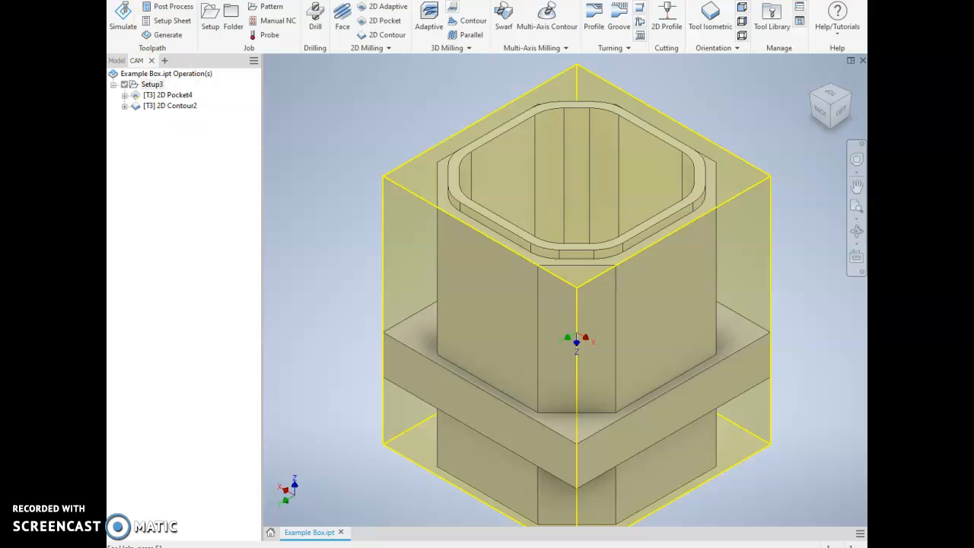